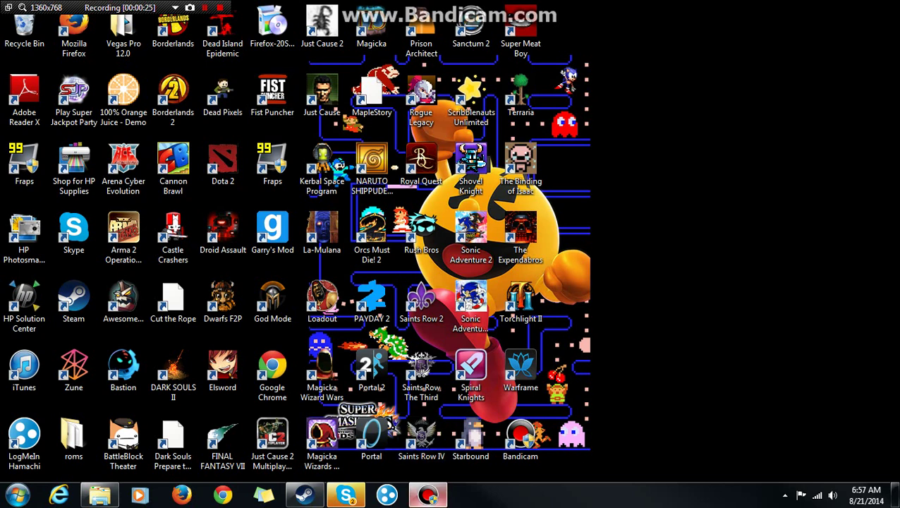
Step: Switch to LogMeIn Hamachi, examine its options for creating or joining a network, and minimize it
{"action": "left_click", "coordinate": [387, 494]}
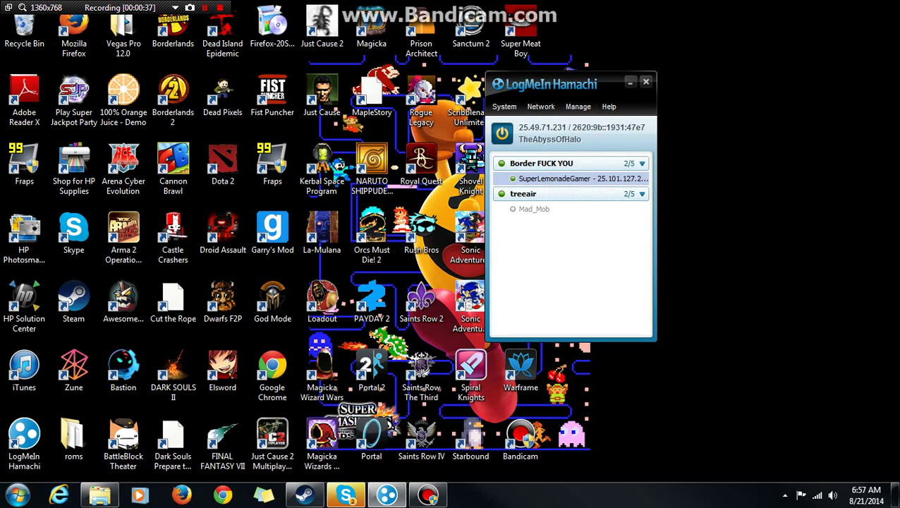
{"action": "left_click", "coordinate": [541, 106]}
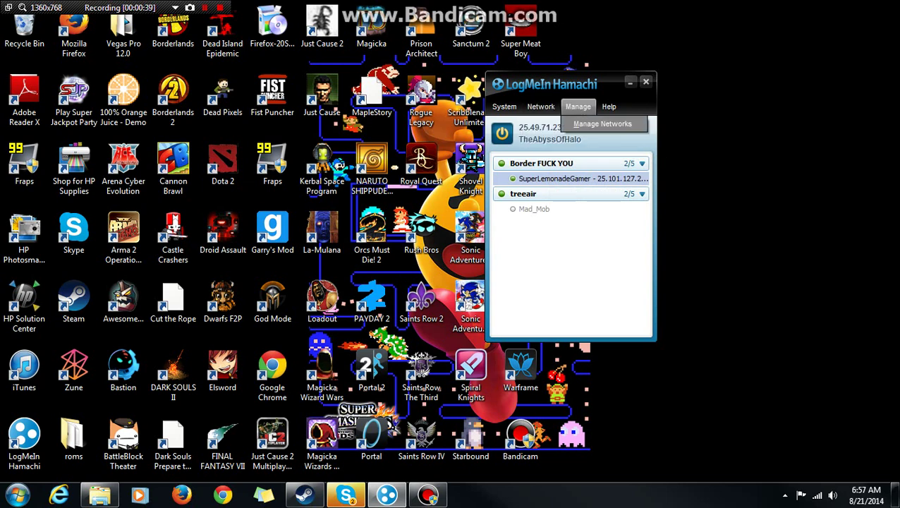
{"action": "mouse_move", "coordinate": [541, 107]}
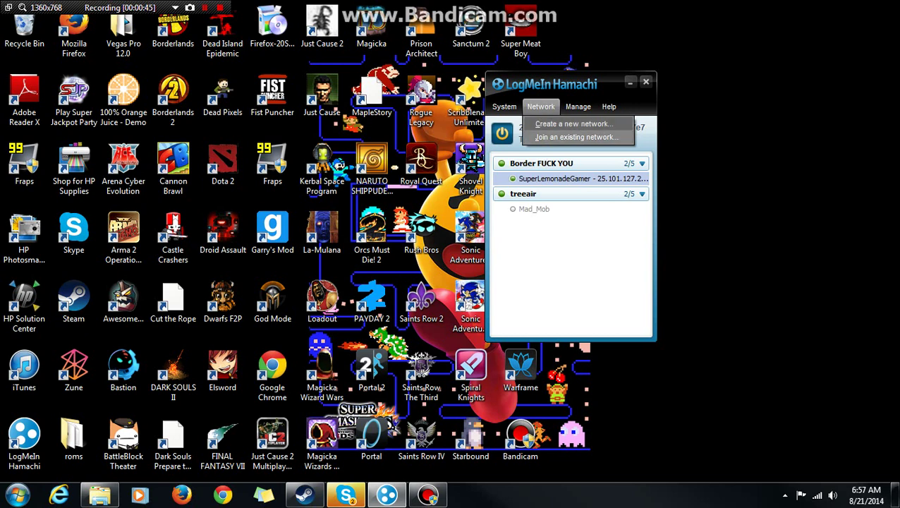
{"action": "key", "text": "Escape"}
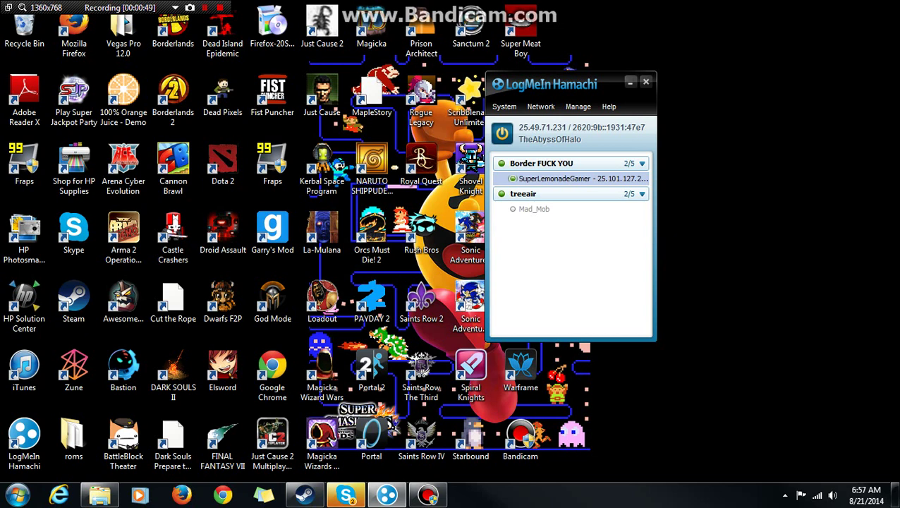
{"action": "left_click", "coordinate": [630, 82]}
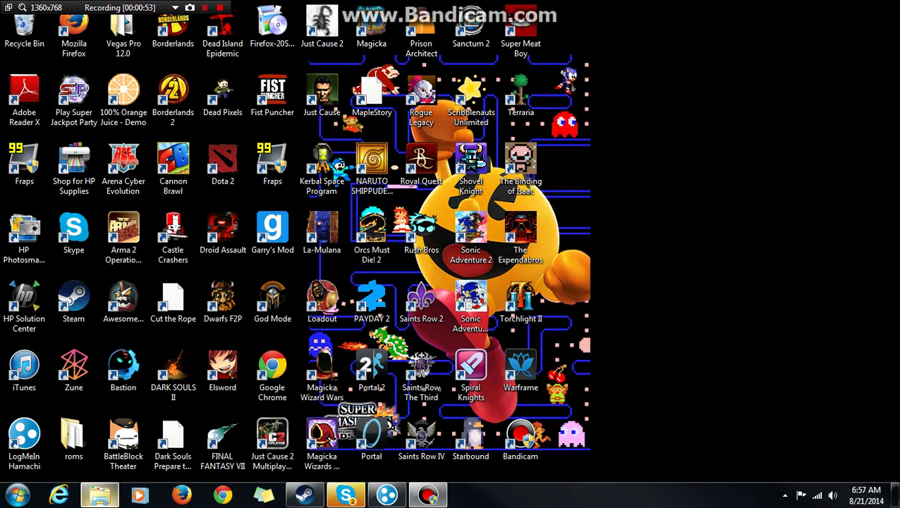
Step: In Windows Explorer, open the folder C:\Program Files (x86)\Steam\SteamApps\common\Borderlands\Binaries
{"action": "left_click", "coordinate": [99, 495]}
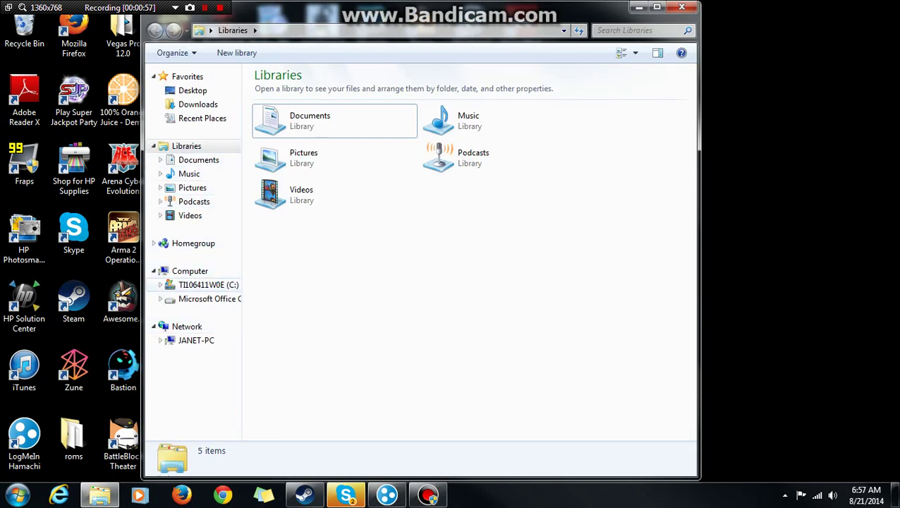
{"action": "left_click", "coordinate": [208, 284]}
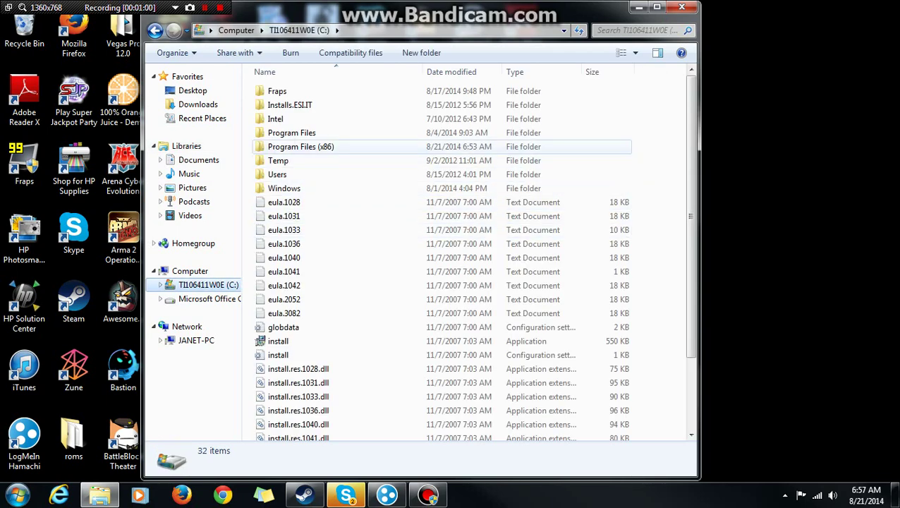
{"action": "double_click", "coordinate": [301, 146]}
{"action": "scroll", "coordinate": [318, 336], "scroll_direction": "down", "scroll_amount": 3}
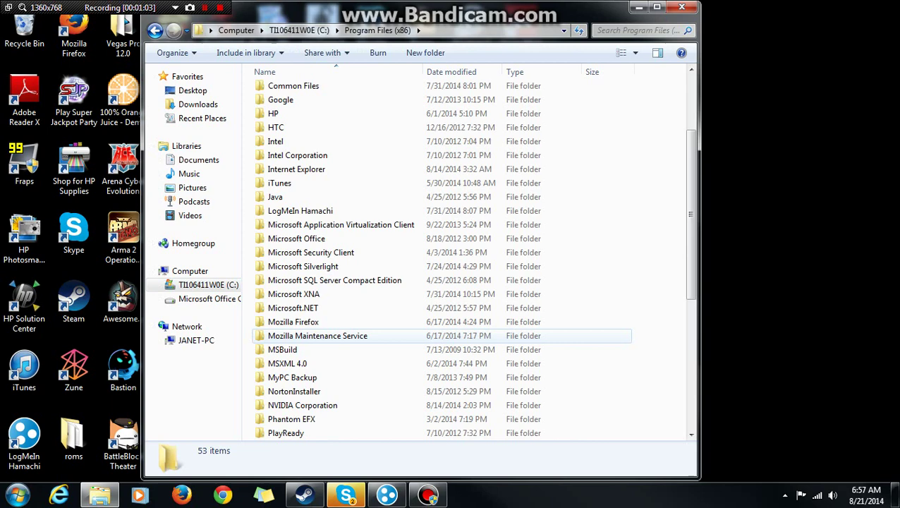
{"action": "scroll", "coordinate": [317, 336], "scroll_direction": "down", "scroll_amount": 3}
{"action": "double_click", "coordinate": [317, 373]}
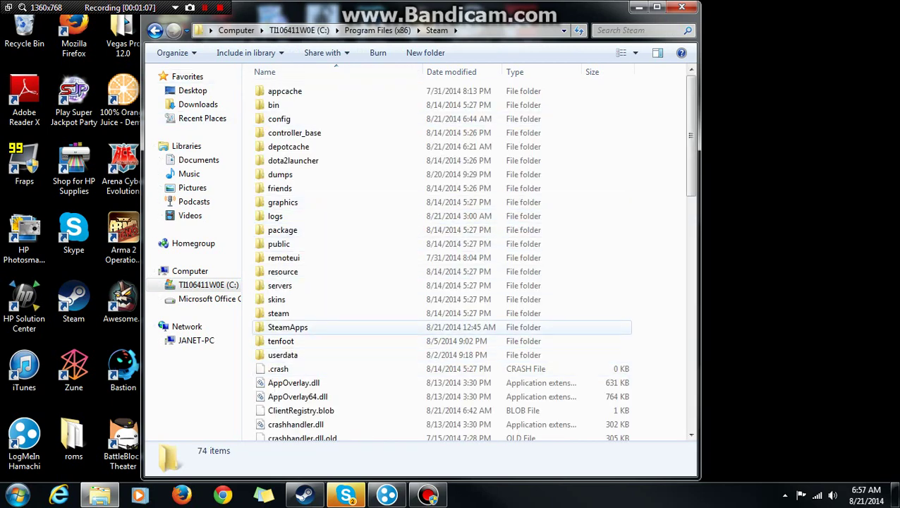
{"action": "left_click", "coordinate": [288, 326]}
{"action": "double_click", "coordinate": [288, 327]}
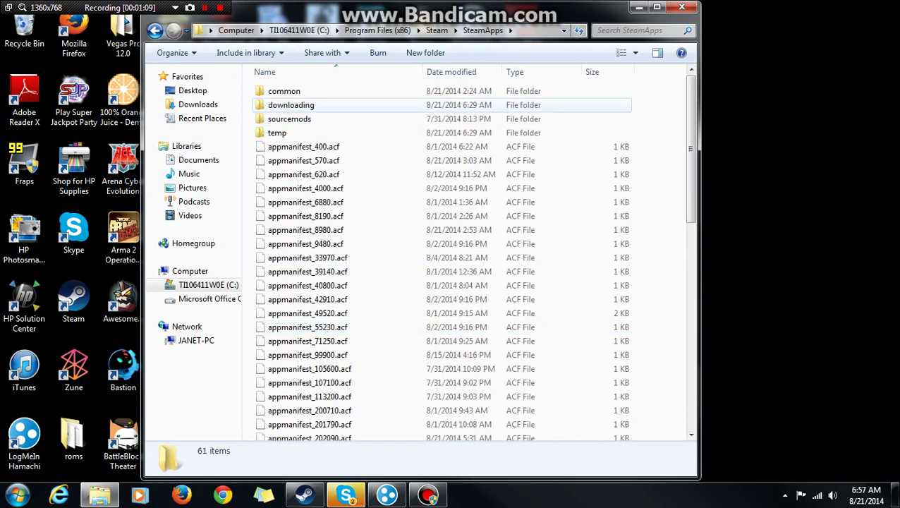
{"action": "double_click", "coordinate": [284, 91]}
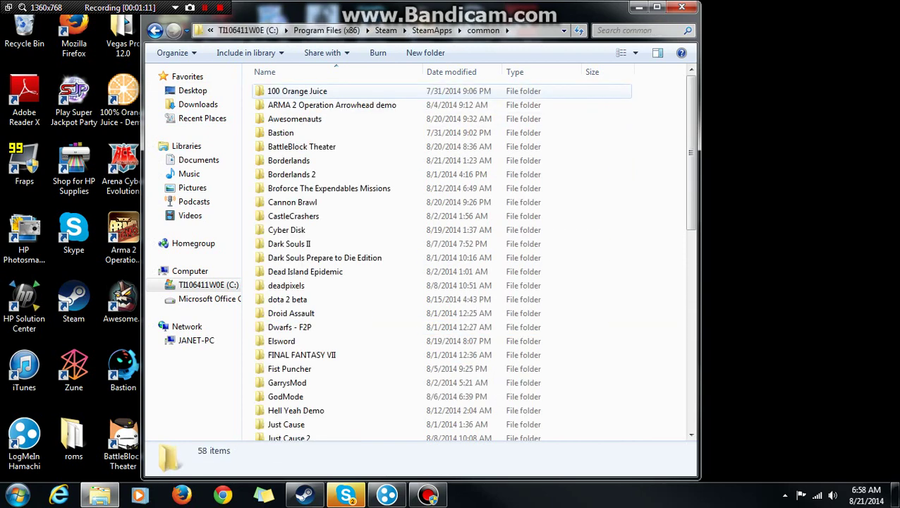
{"action": "double_click", "coordinate": [288, 161]}
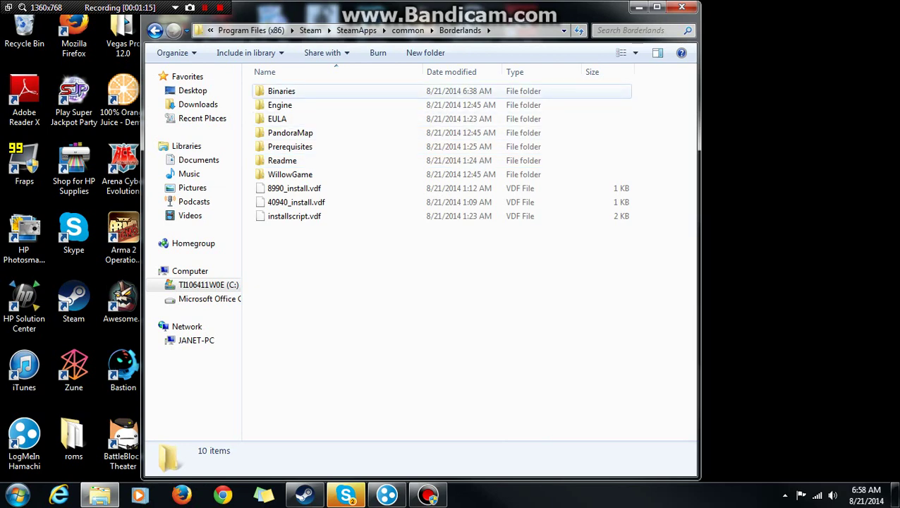
{"action": "double_click", "coordinate": [283, 91]}
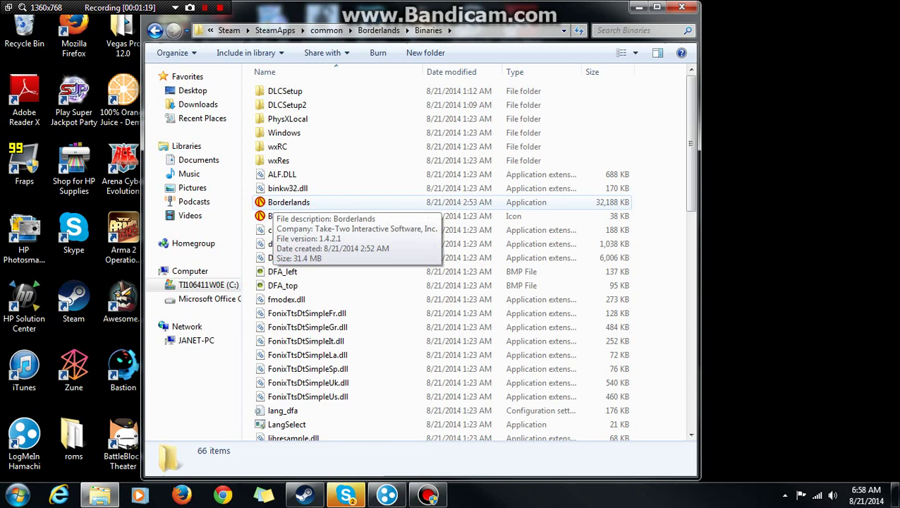
Step: Create a shortcut to the Borderlands application, move it to an empty area of the desktop, and close the folder window
{"action": "left_click", "coordinate": [289, 202]}
{"action": "right_click", "coordinate": [297, 199]}
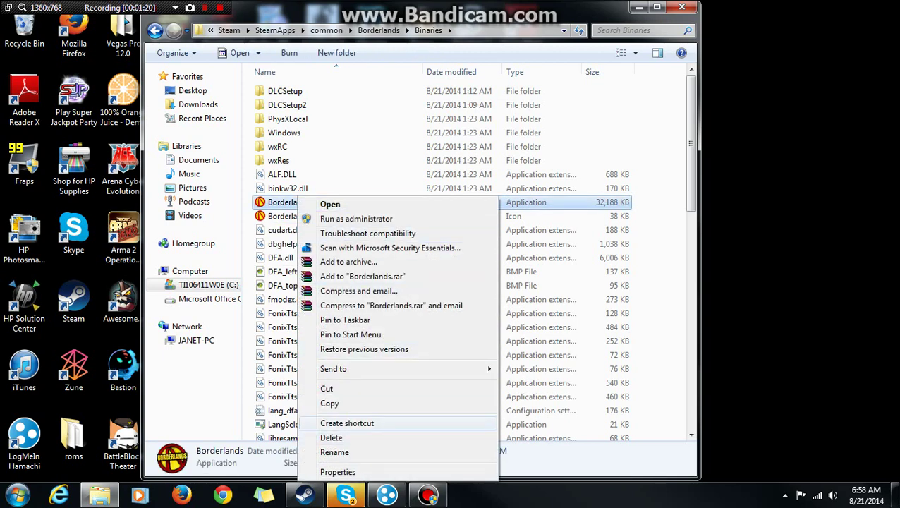
{"action": "left_click", "coordinate": [347, 424]}
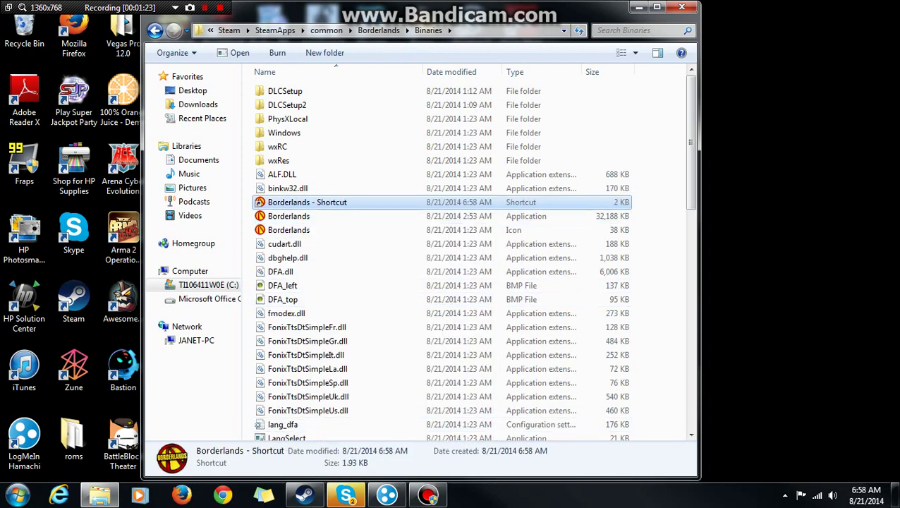
{"action": "left_click_drag", "start_coordinate": [318, 205], "coordinate": [769, 113]}
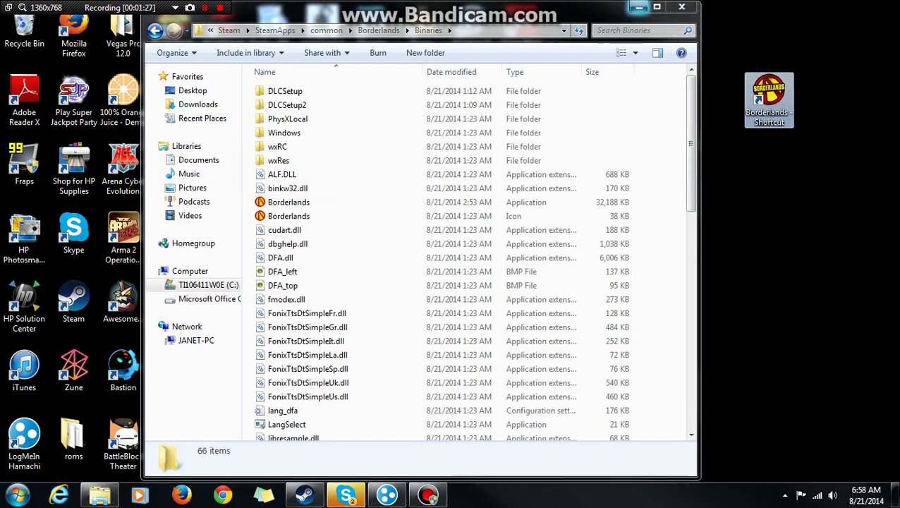
{"action": "left_click_drag", "start_coordinate": [494, 8], "coordinate": [438, 17]}
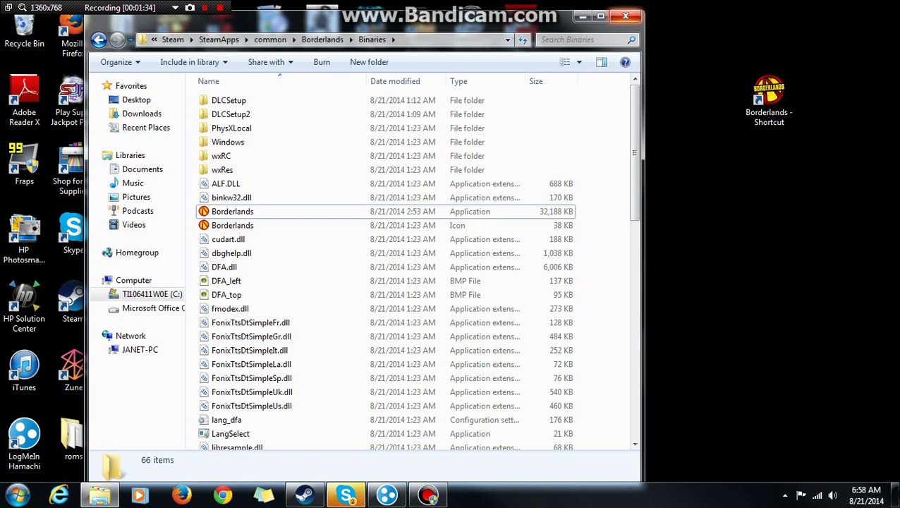
{"action": "left_click", "coordinate": [625, 15]}
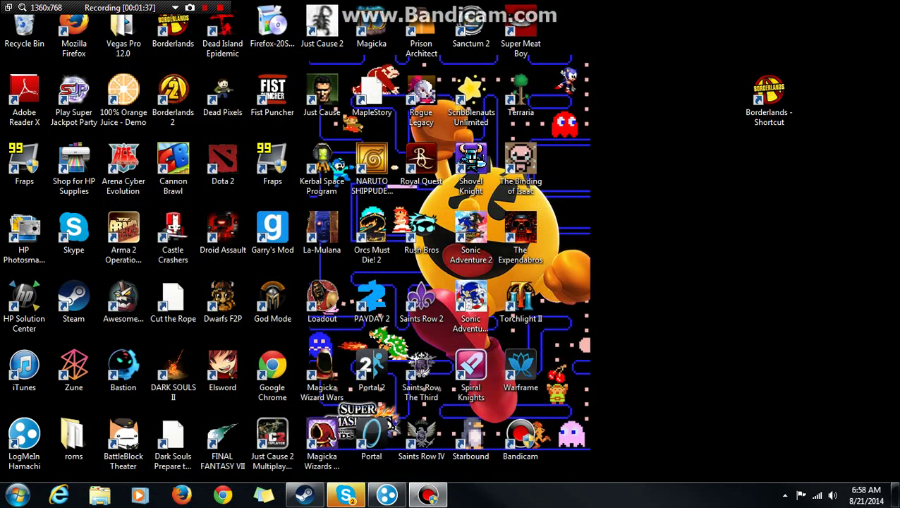
Step: Open the properties of the Borderlands desktop shortcut and copy this computer's own IPv4 address from LogMeIn Hamachi
{"action": "right_click", "coordinate": [770, 92]}
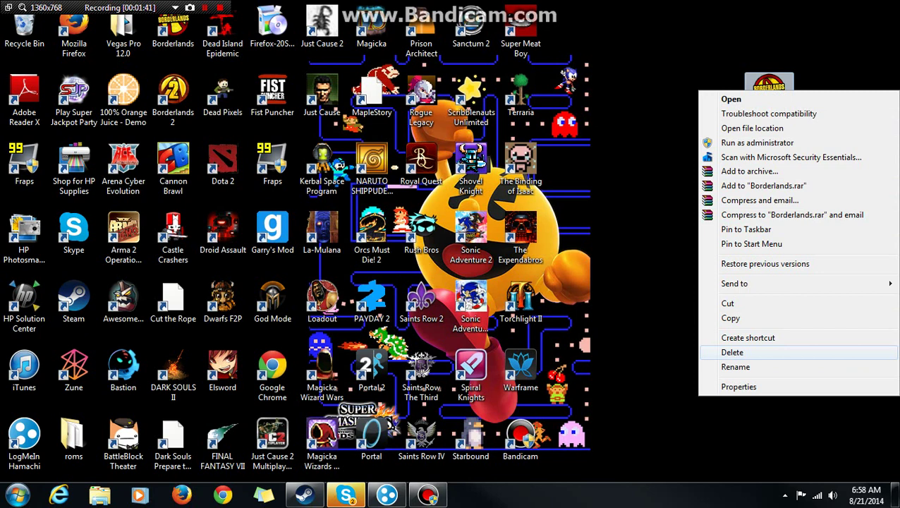
{"action": "left_click", "coordinate": [739, 387]}
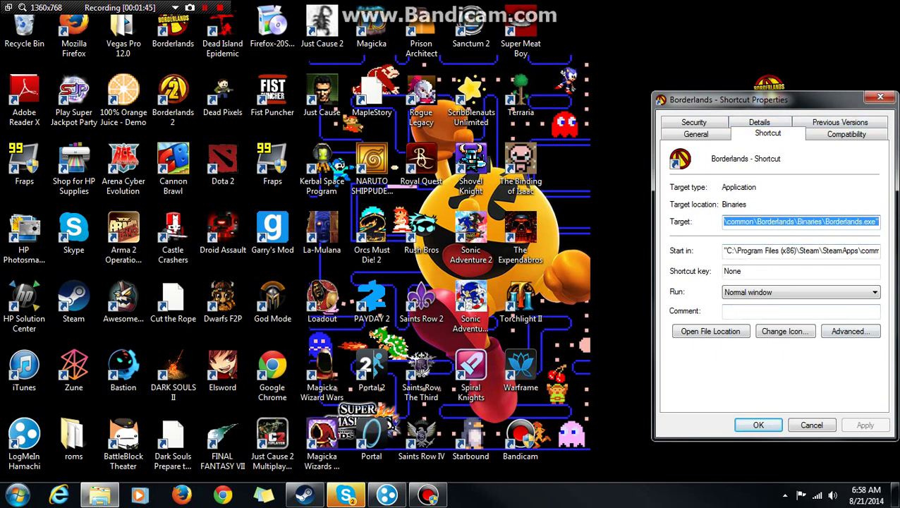
{"action": "left_click", "coordinate": [387, 495]}
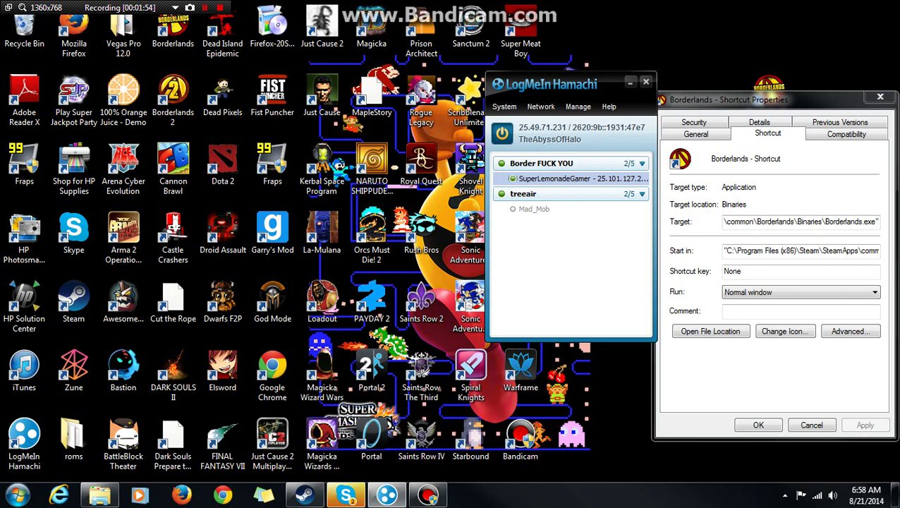
{"action": "left_click", "coordinate": [565, 129]}
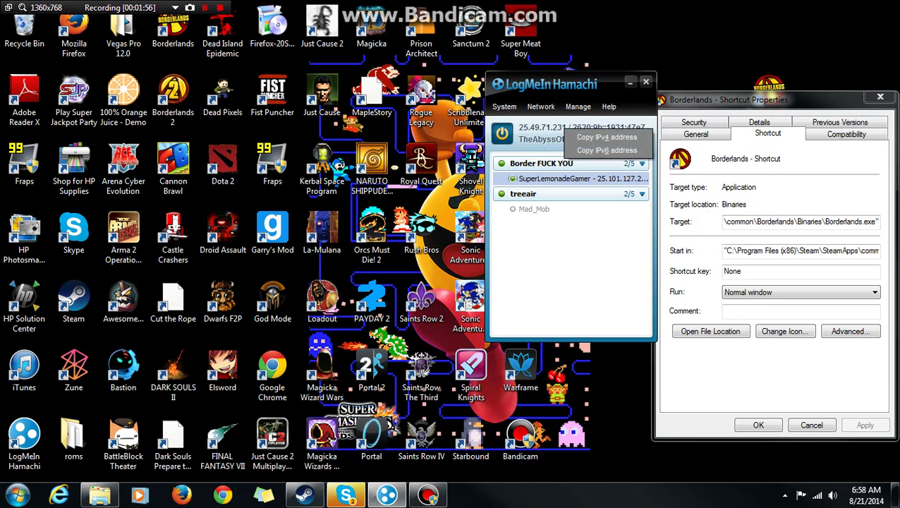
{"action": "left_click", "coordinate": [607, 137]}
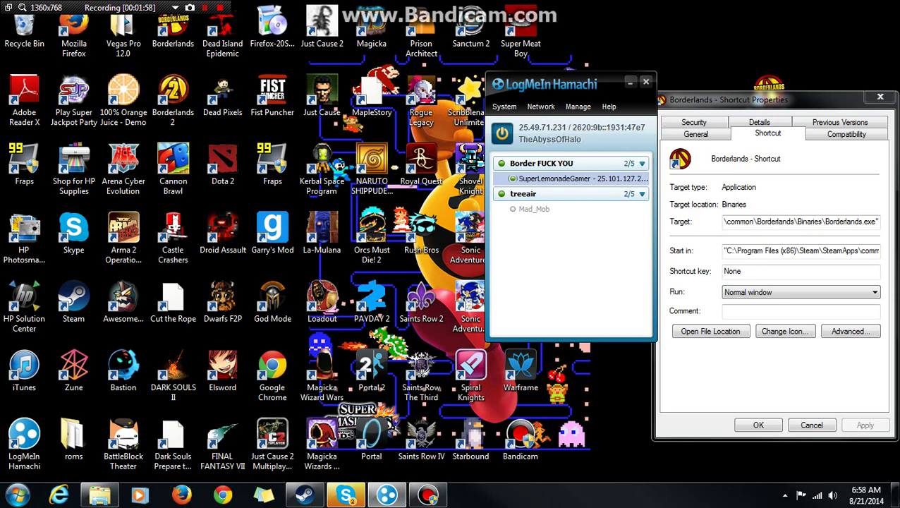
{"action": "right_click", "coordinate": [563, 179]}
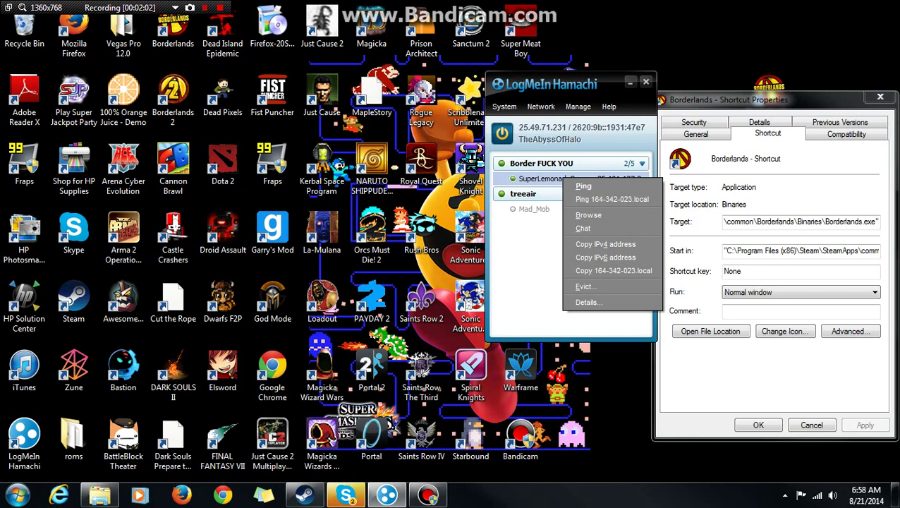
{"action": "key", "text": "Escape"}
Step: Append a space and the copied IPv4 address 25.49.71.231 to the shortcut's target after Borderlands.exe"
{"action": "left_click", "coordinate": [875, 221]}
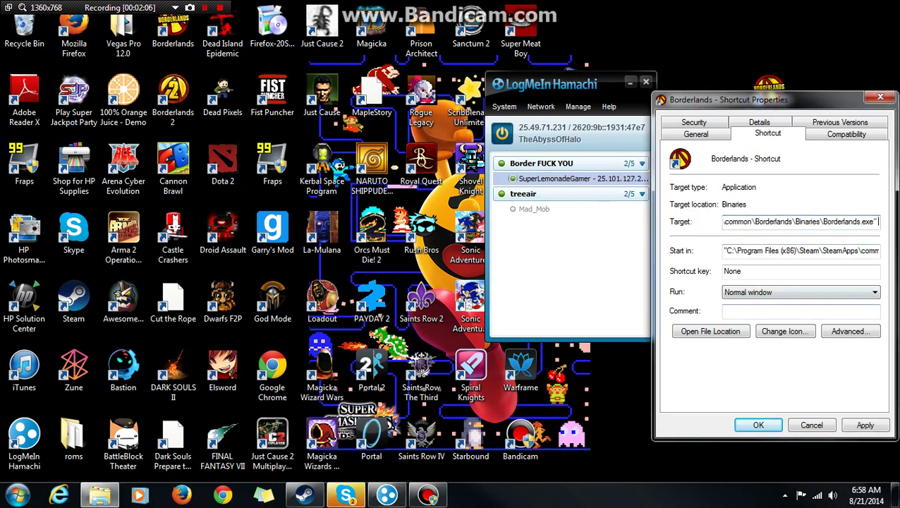
{"action": "left_click", "coordinate": [540, 128]}
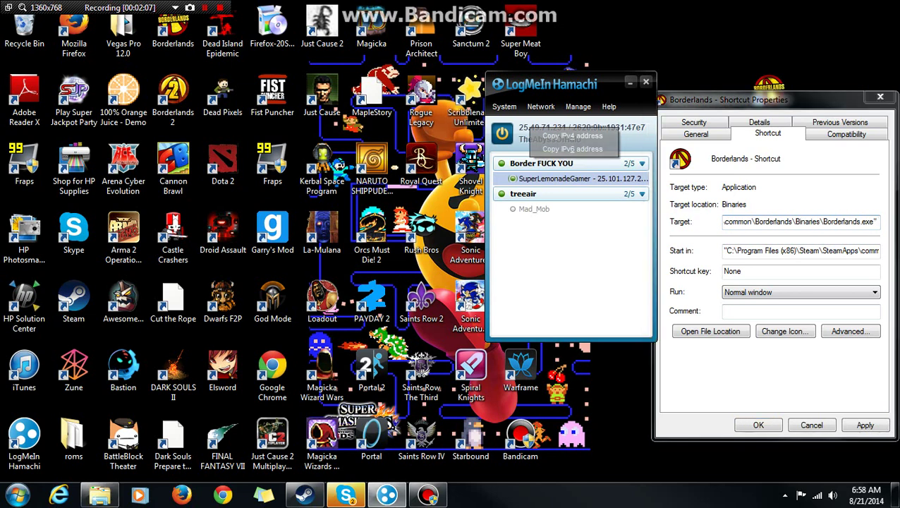
{"action": "key", "text": "Escape"}
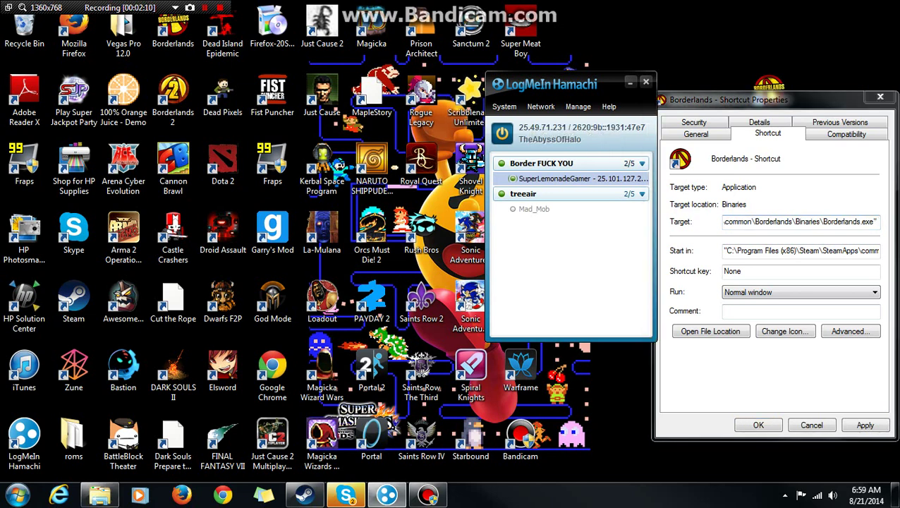
{"action": "left_click", "coordinate": [725, 222]}
{"action": "right_click", "coordinate": [726, 222]}
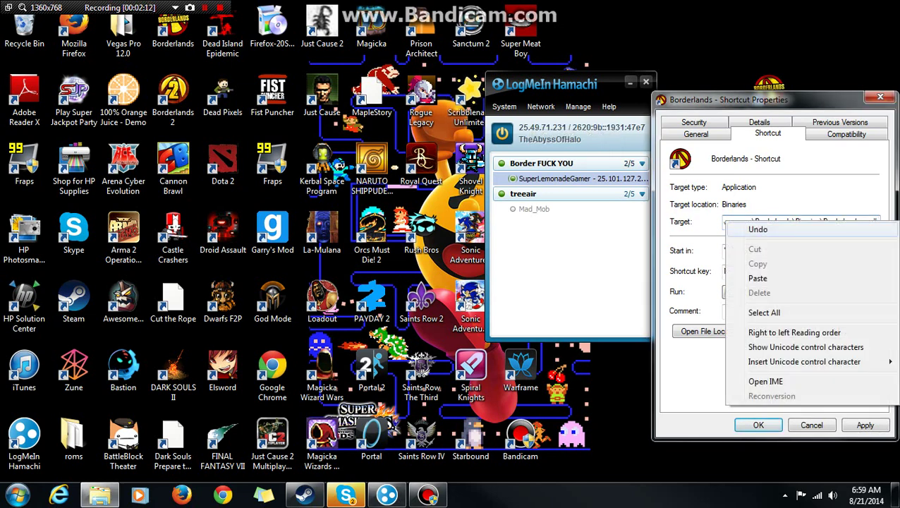
{"action": "left_click", "coordinate": [758, 278]}
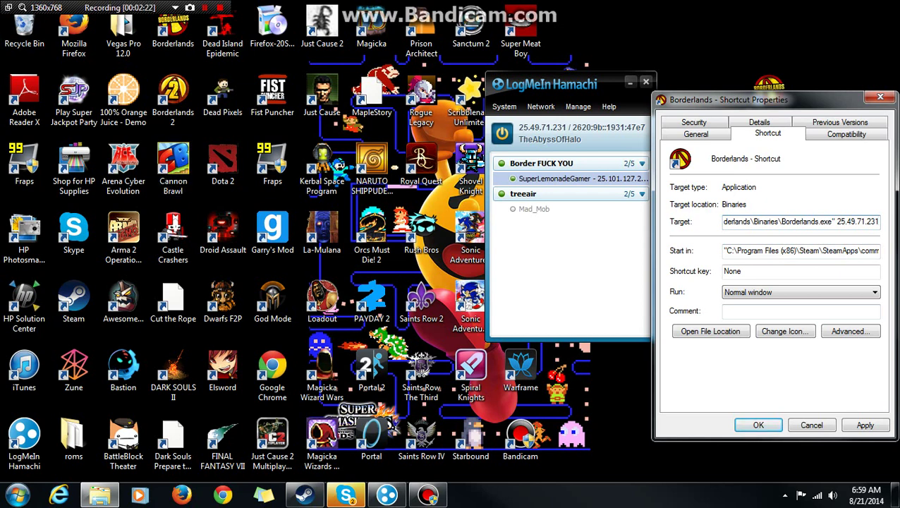
{"action": "mouse_move", "coordinate": [100, 495]}
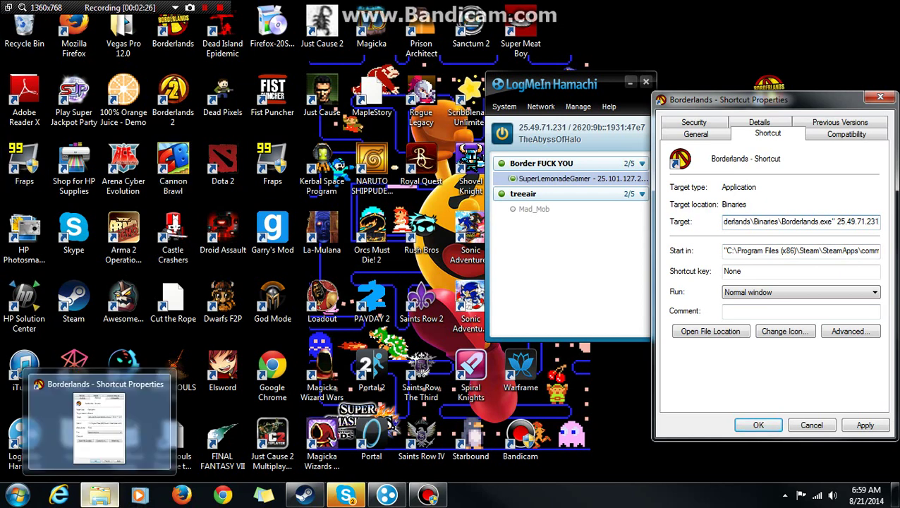